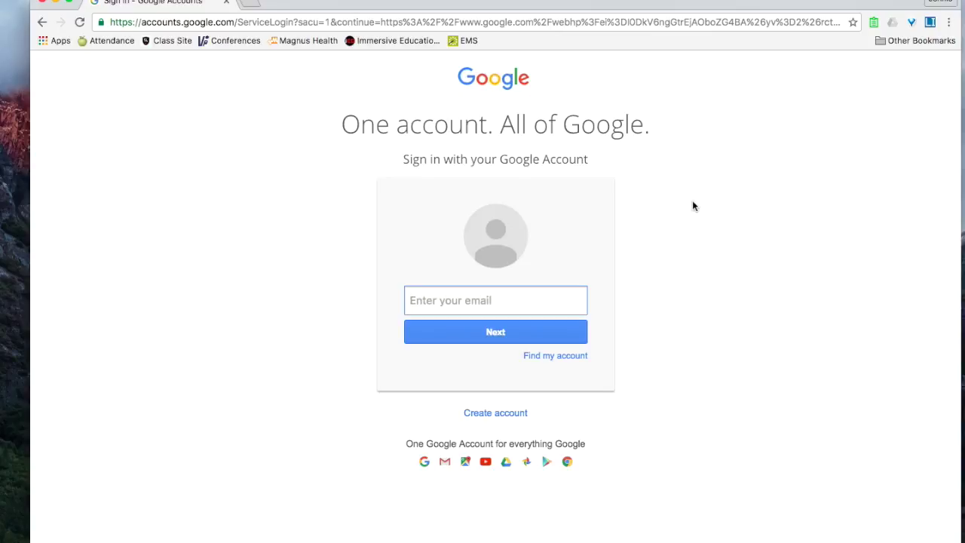
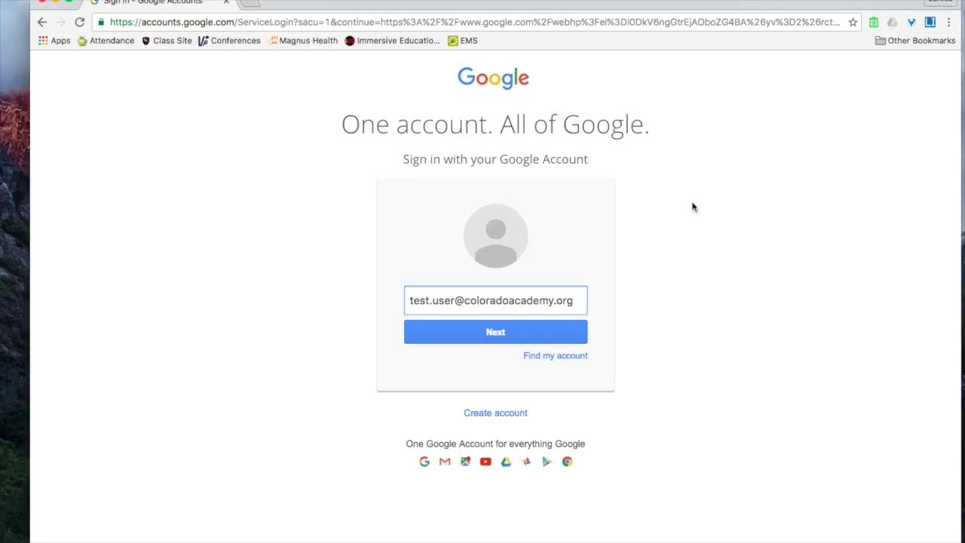
- Sign in to the school Google account with its e-mail address and password
{"action": "left_click", "coordinate": [486, 333]}
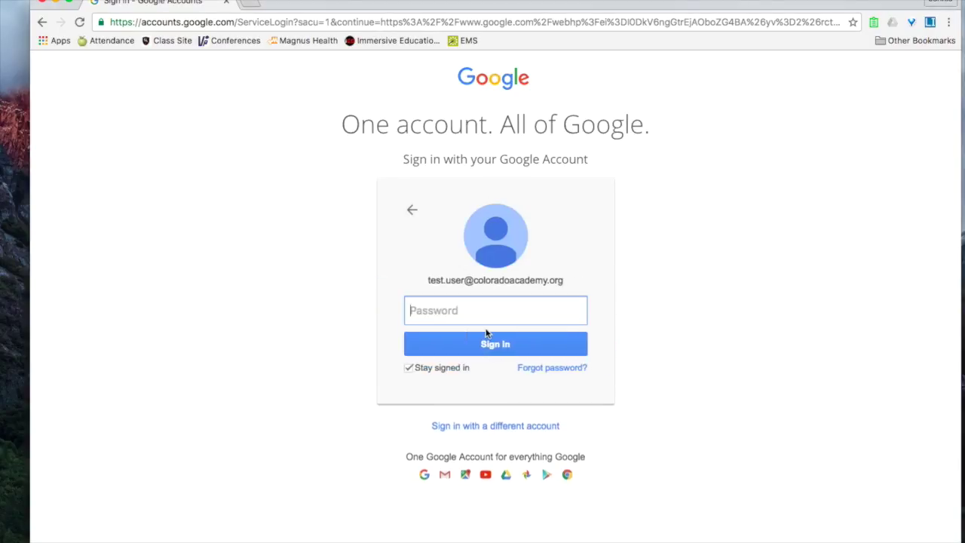
{"action": "type", "text": "•••••••"}
{"action": "mouse_move", "coordinate": [407, 370]}
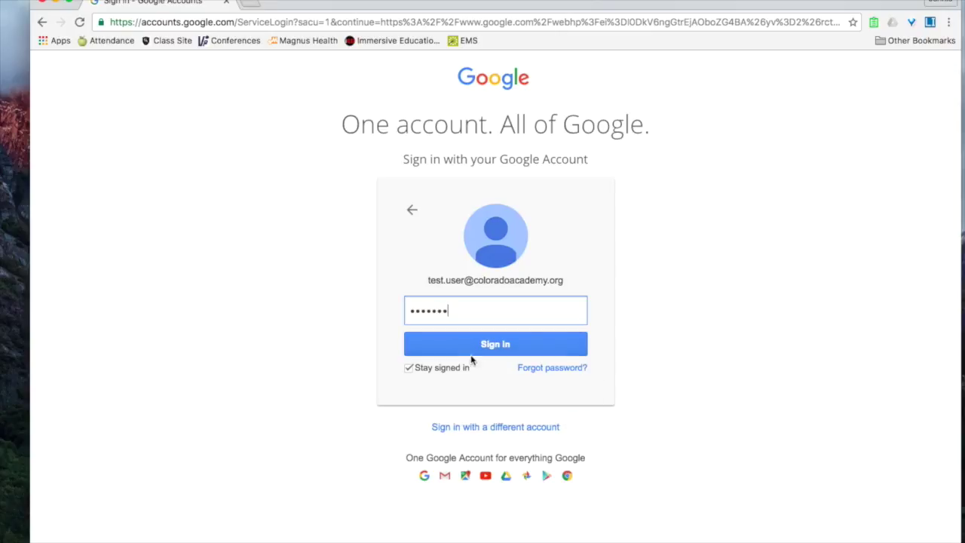
{"action": "left_click", "coordinate": [478, 345]}
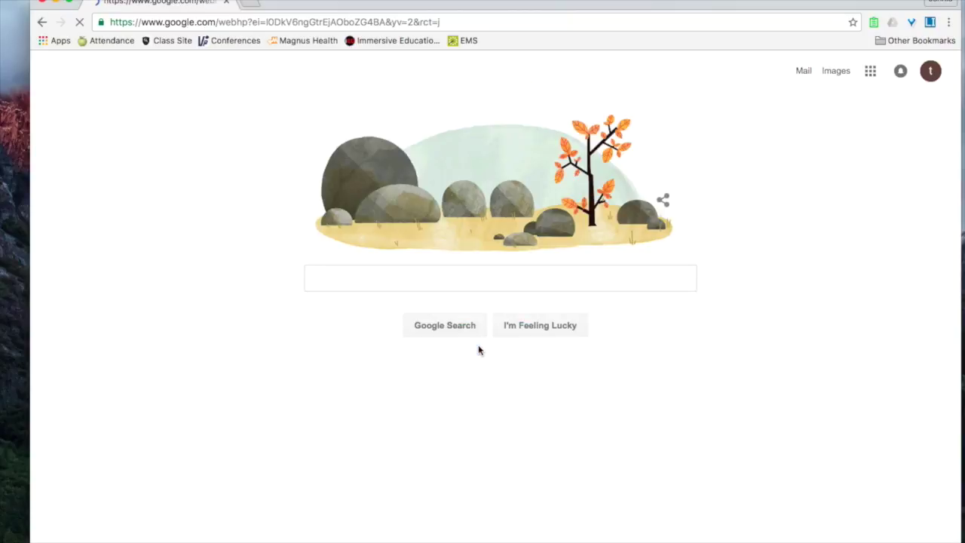
- Confirm the signed-in account, then launch Google Sheets from the apps grid
{"action": "left_click", "coordinate": [931, 73]}
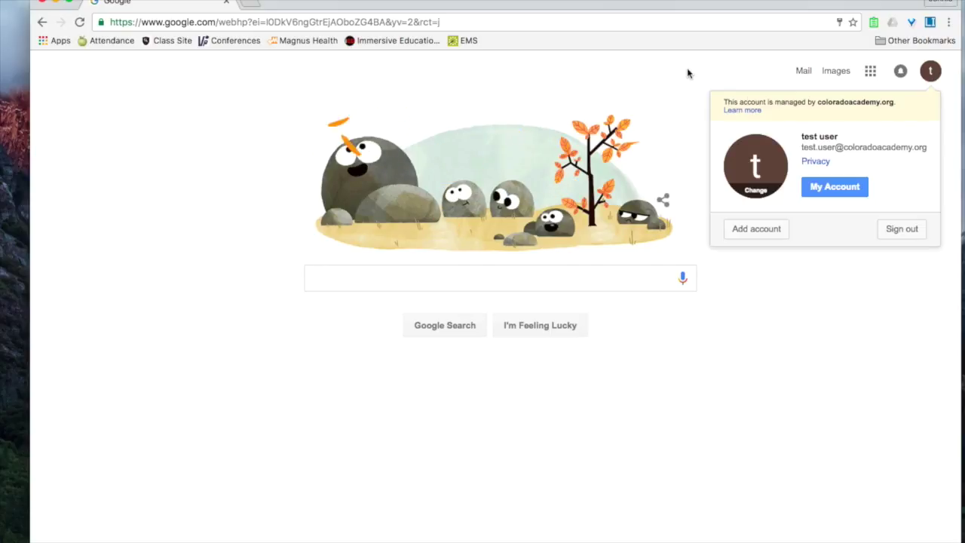
{"action": "left_click", "coordinate": [870, 71]}
{"action": "left_click", "coordinate": [870, 72]}
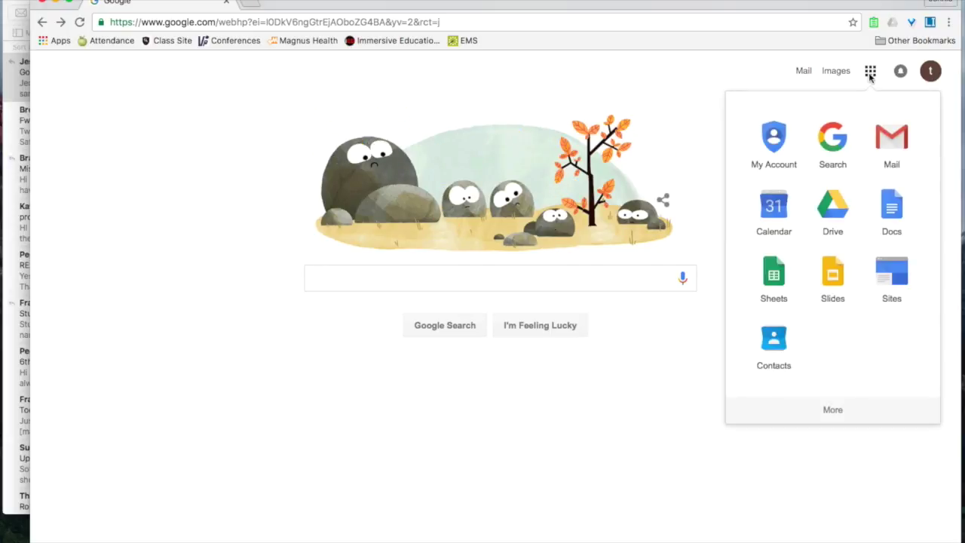
{"action": "left_click", "coordinate": [770, 280]}
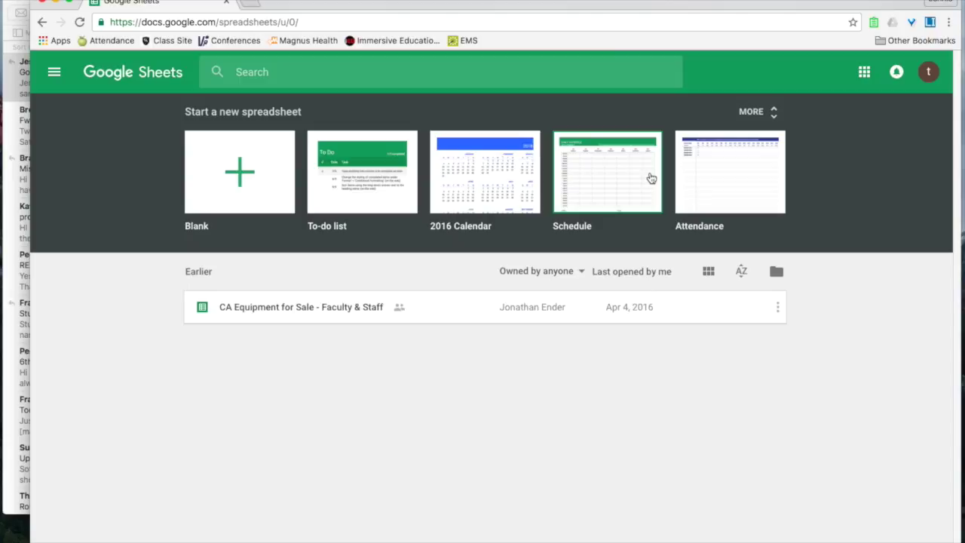
- Create a blank spreadsheet and title it 'Toy Testing'
{"action": "left_click", "coordinate": [261, 174]}
{"action": "left_click", "coordinate": [120, 64]}
{"action": "type", "text": "Toy Testing"}
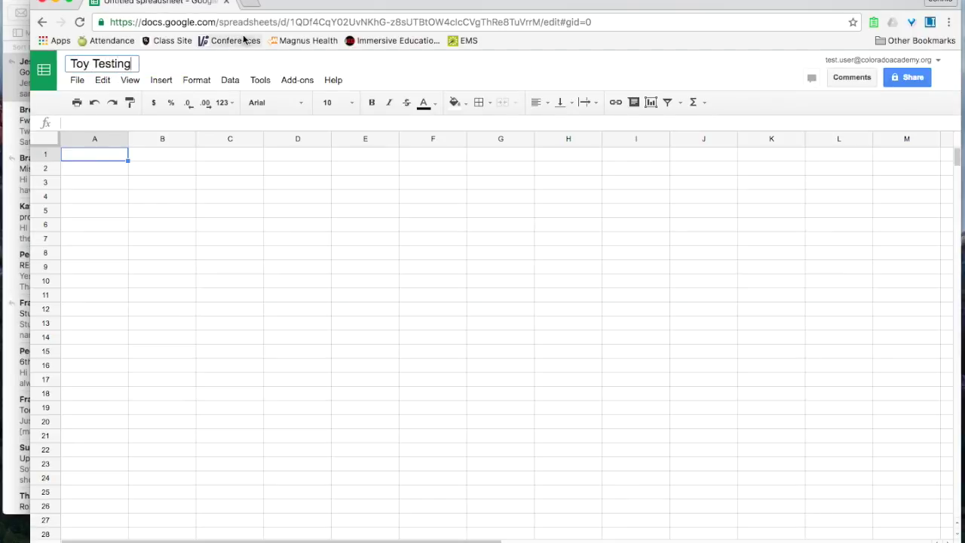
{"action": "left_click", "coordinate": [253, 5]}
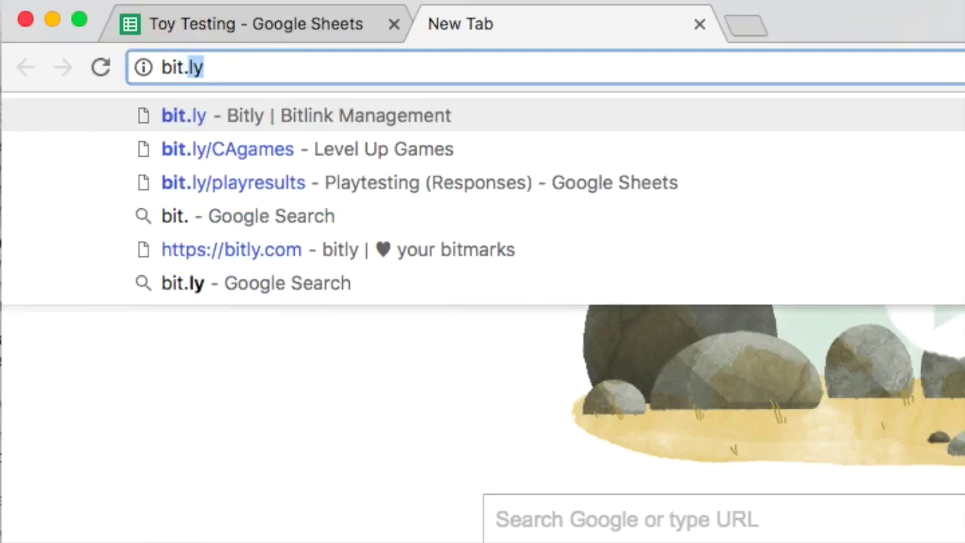
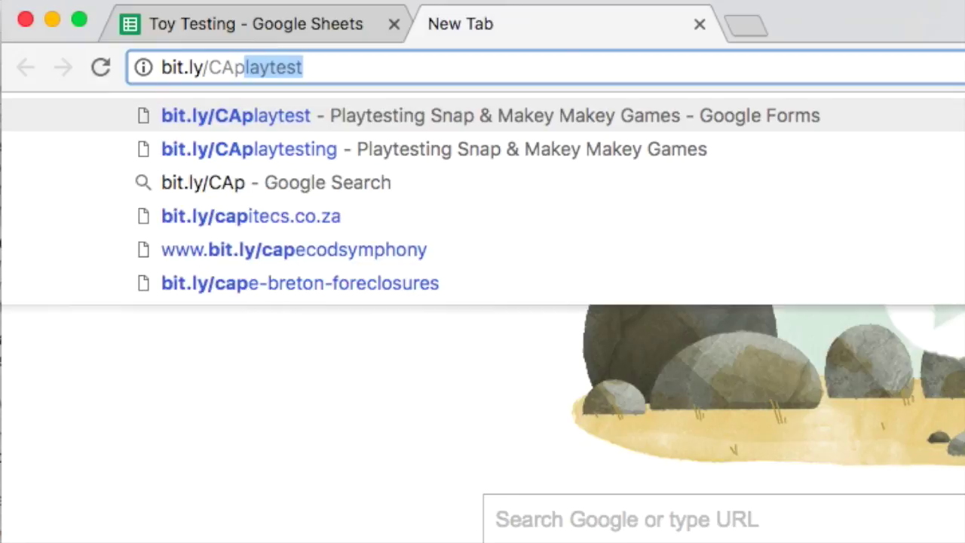
{"action": "key", "text": "Return"}
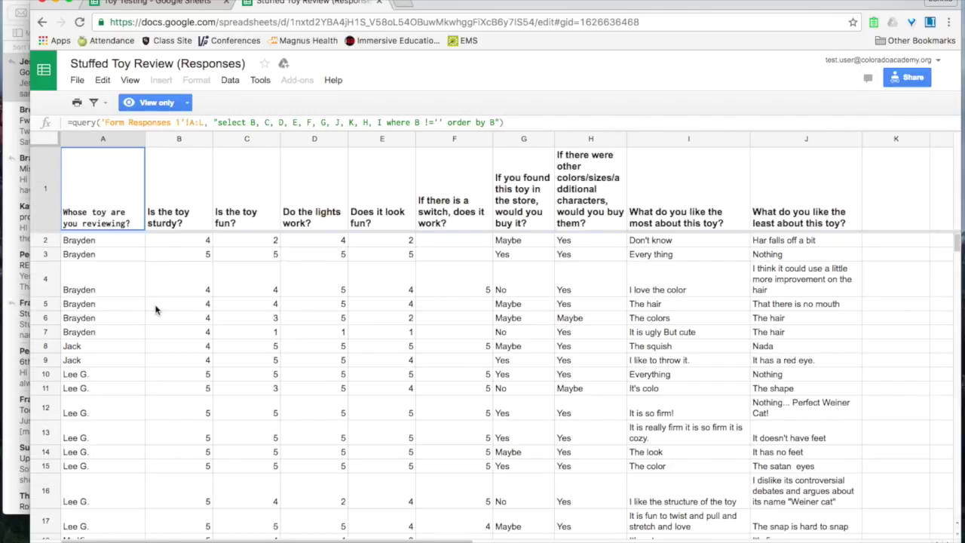
- Copy one reviewer's responses in A18:J30 and return to the Toy Testing tab
{"action": "scroll", "coordinate": [155, 309], "scroll_direction": "down", "scroll_amount": 5}
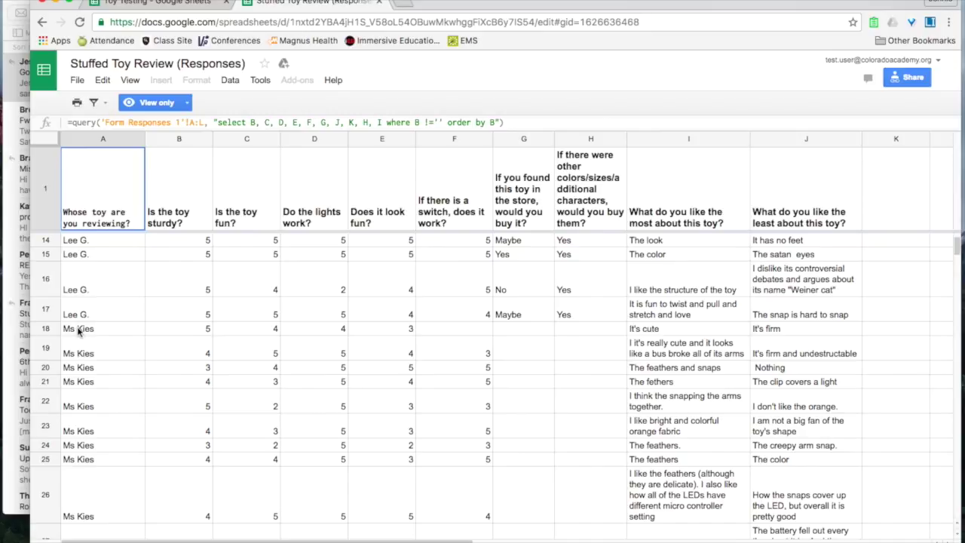
{"action": "left_click", "coordinate": [79, 330]}
{"action": "left_click_drag", "start_coordinate": [79, 329], "coordinate": [805, 415]}
{"action": "right_click", "coordinate": [659, 363]}
{"action": "left_click", "coordinate": [680, 375]}
{"action": "scroll", "coordinate": [347, 377], "scroll_direction": "up", "scroll_amount": 3}
{"action": "scroll", "coordinate": [347, 377], "scroll_direction": "down", "scroll_amount": 2}
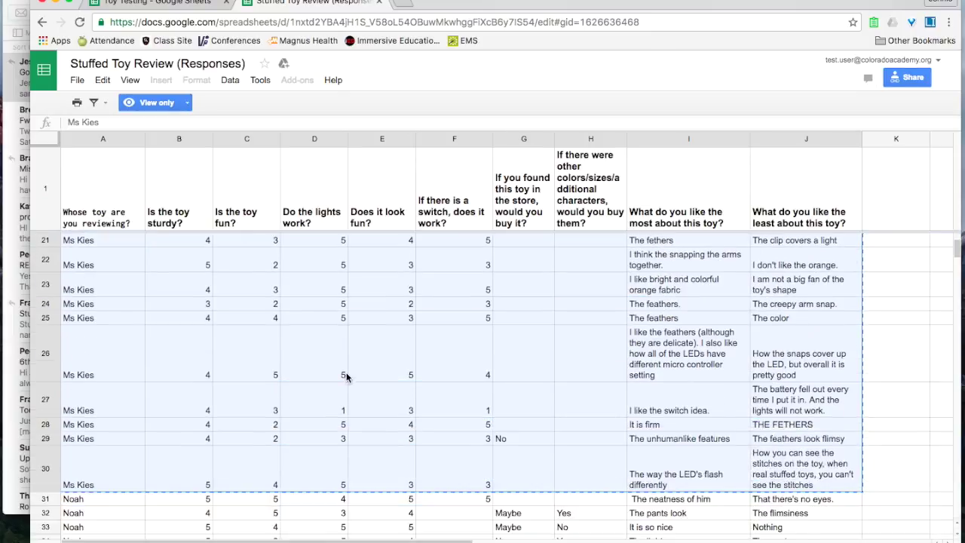
{"action": "scroll", "coordinate": [345, 377], "scroll_direction": "up", "scroll_amount": 2}
{"action": "left_click", "coordinate": [161, 3]}
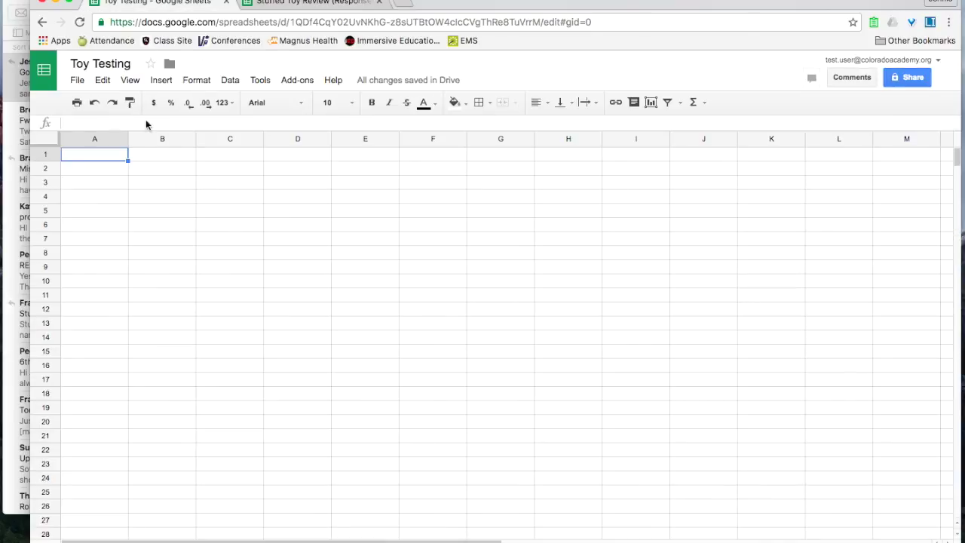
- Paste the copied responses at A2 of Toy Testing as values only
{"action": "left_click", "coordinate": [85, 167]}
{"action": "key", "text": "ctrl+v"}
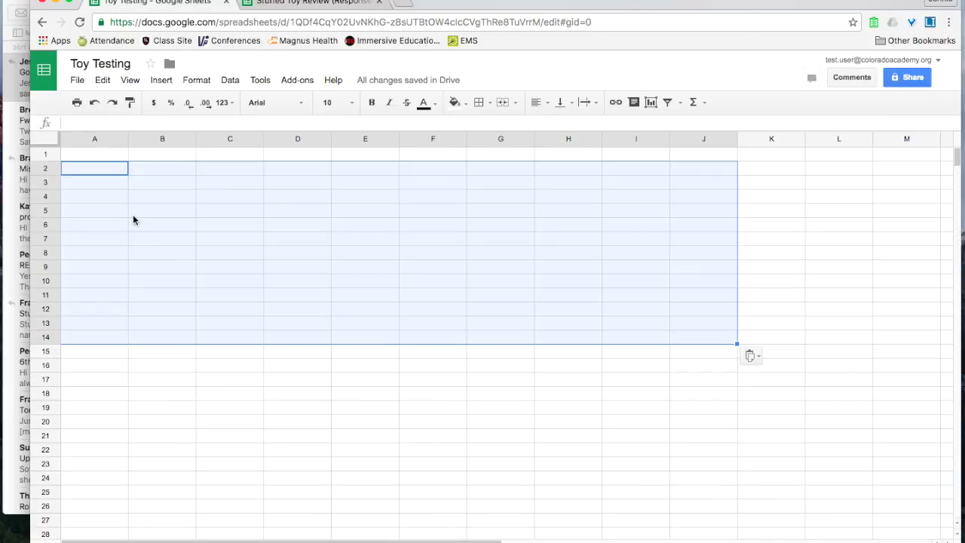
{"action": "right_click", "coordinate": [85, 167]}
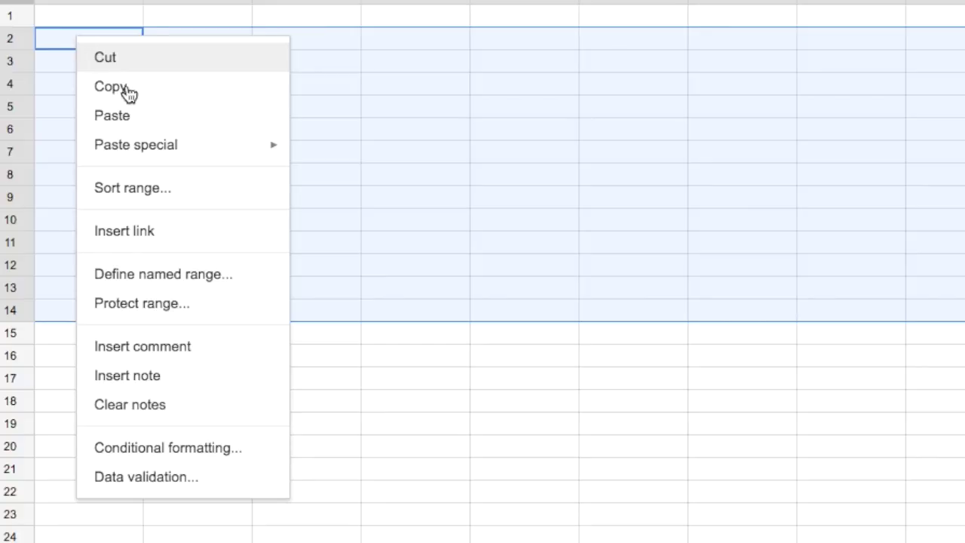
{"action": "mouse_move", "coordinate": [205, 158]}
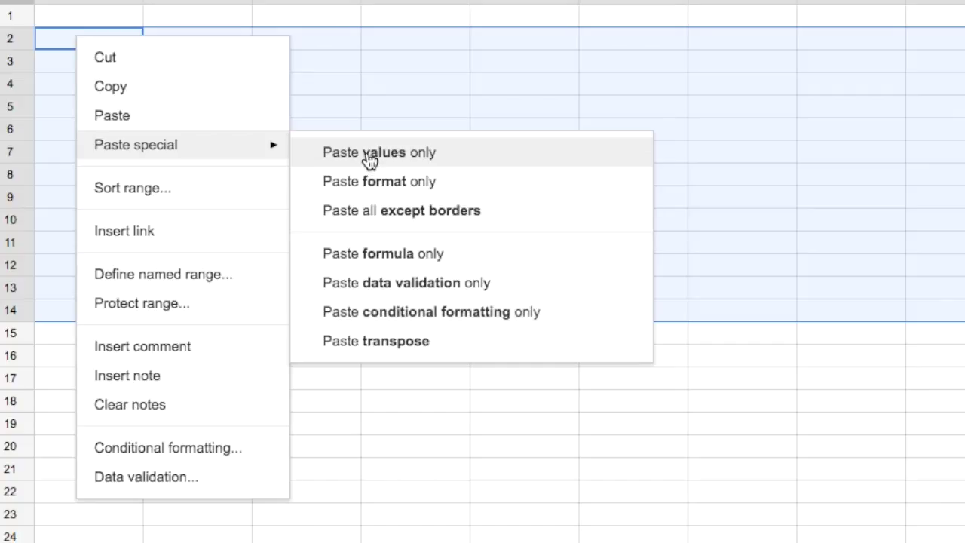
{"action": "left_click", "coordinate": [369, 158]}
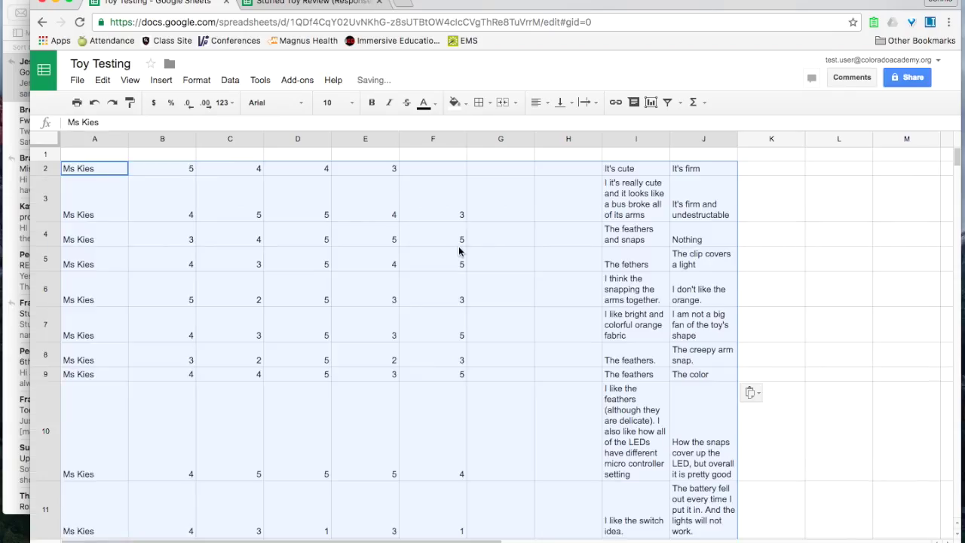
{"action": "scroll", "coordinate": [457, 248], "scroll_direction": "down", "scroll_amount": 5}
{"action": "scroll", "coordinate": [457, 247], "scroll_direction": "up", "scroll_amount": 5}
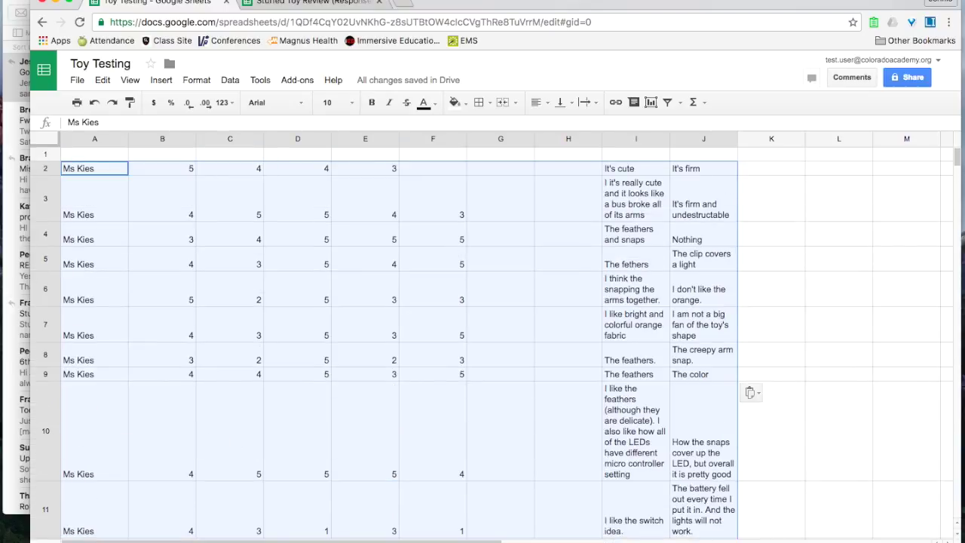
{"action": "left_click", "coordinate": [301, 4]}
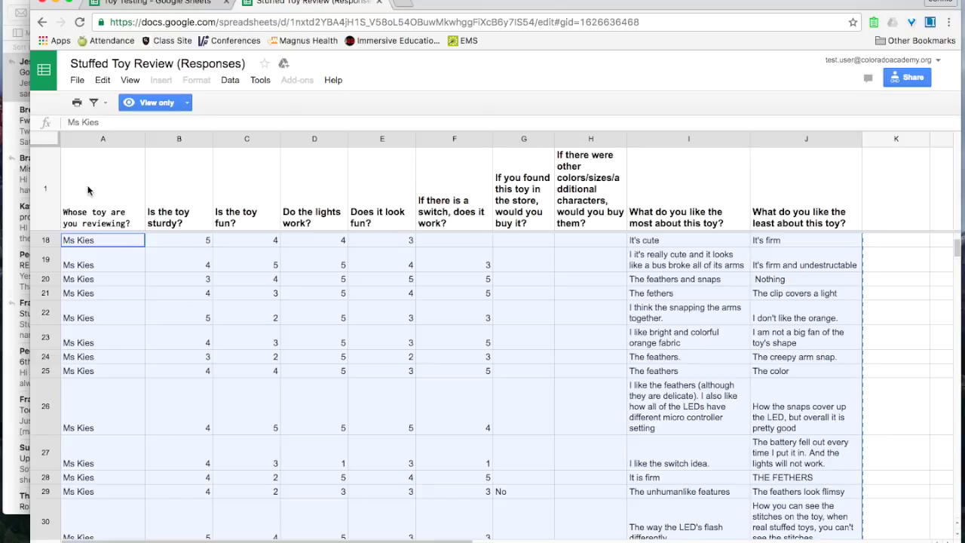
- Copy the survey question header row into A1 of Toy Testing as values only
{"action": "left_click", "coordinate": [54, 189]}
{"action": "key", "text": "super+c"}
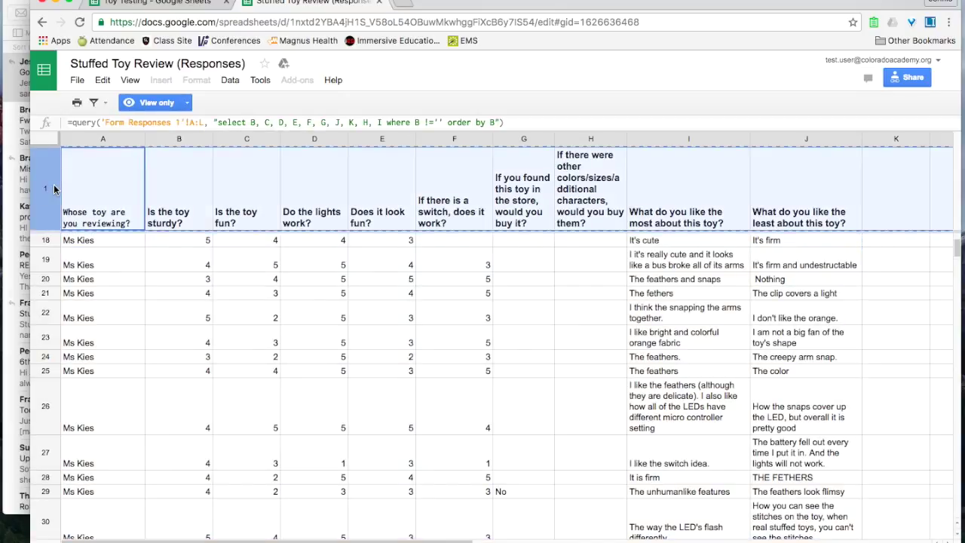
{"action": "left_click", "coordinate": [179, 7]}
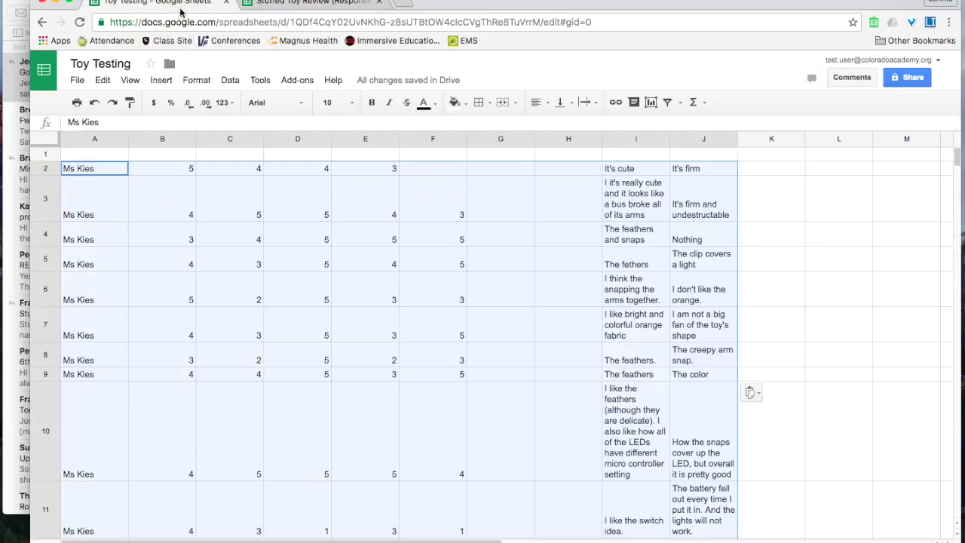
{"action": "left_click", "coordinate": [80, 153]}
{"action": "right_click", "coordinate": [101, 154]}
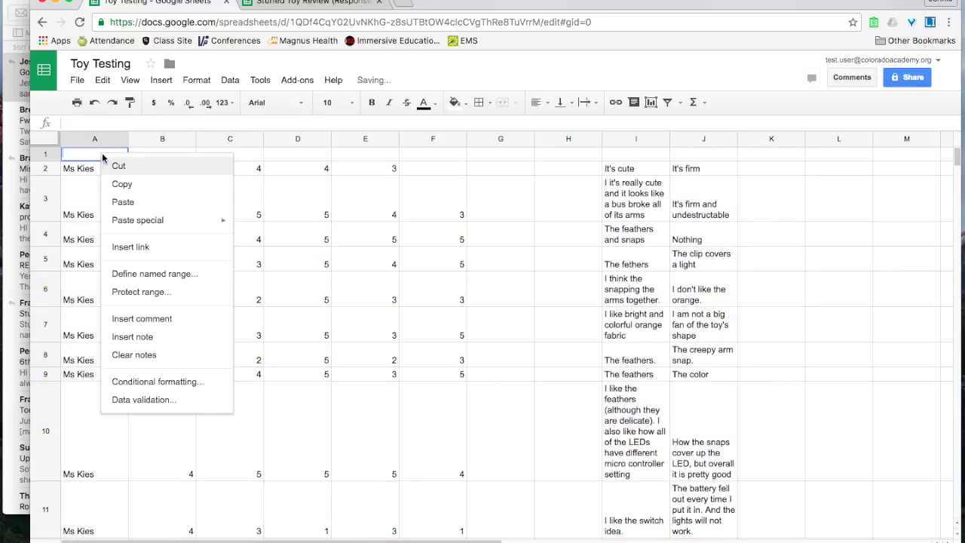
{"action": "mouse_move", "coordinate": [183, 220]}
{"action": "left_click", "coordinate": [260, 222]}
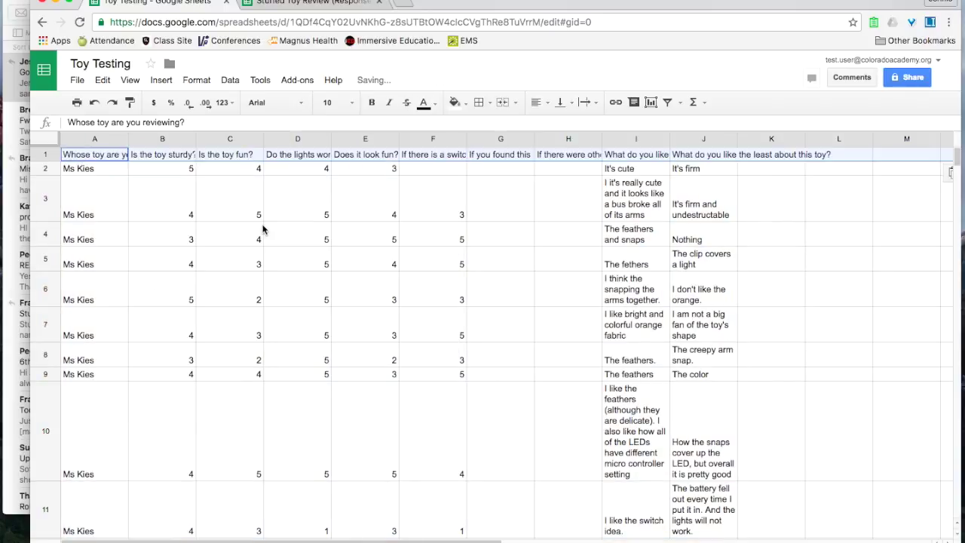
{"action": "left_click", "coordinate": [257, 210]}
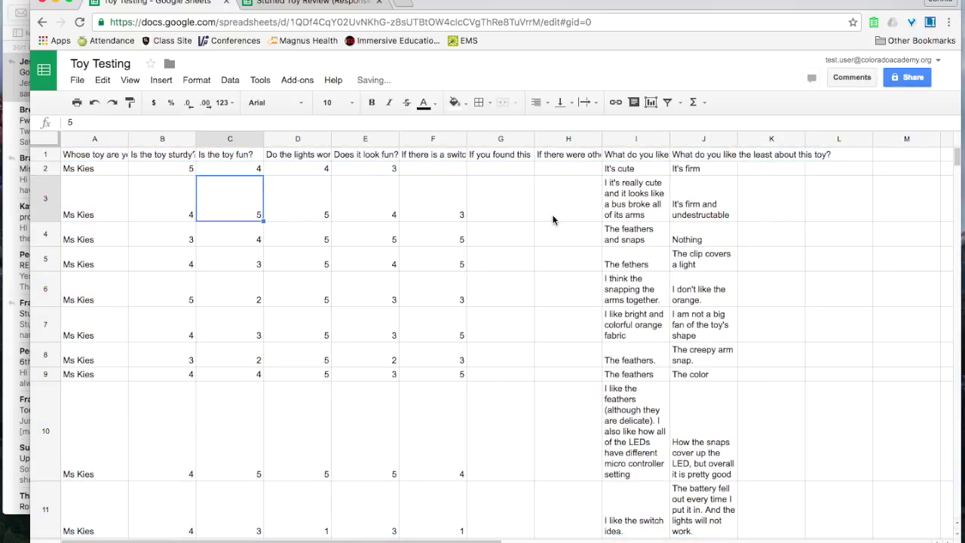
- Widen column I so the comment text fits better
{"action": "left_click_drag", "start_coordinate": [669, 138], "coordinate": [739, 139]}
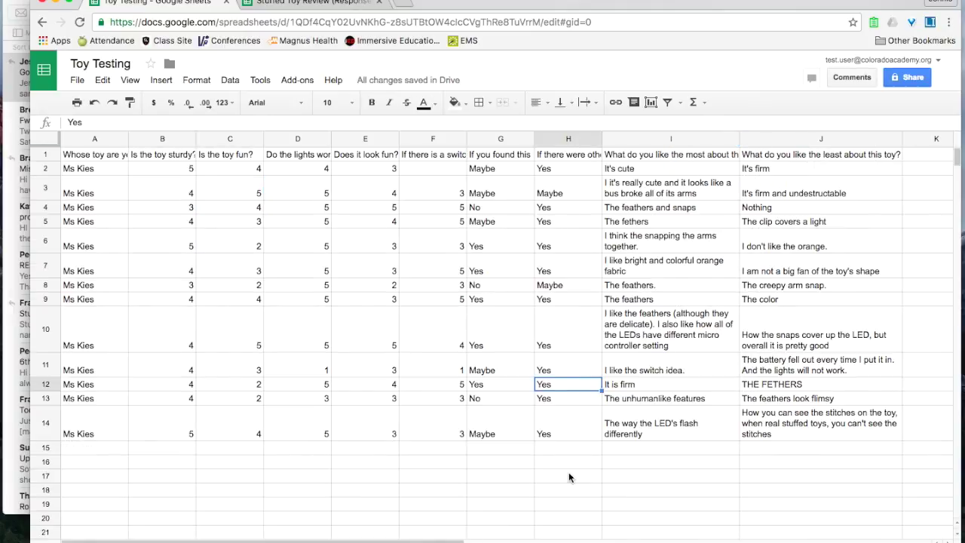
{"action": "left_click", "coordinate": [568, 449]}
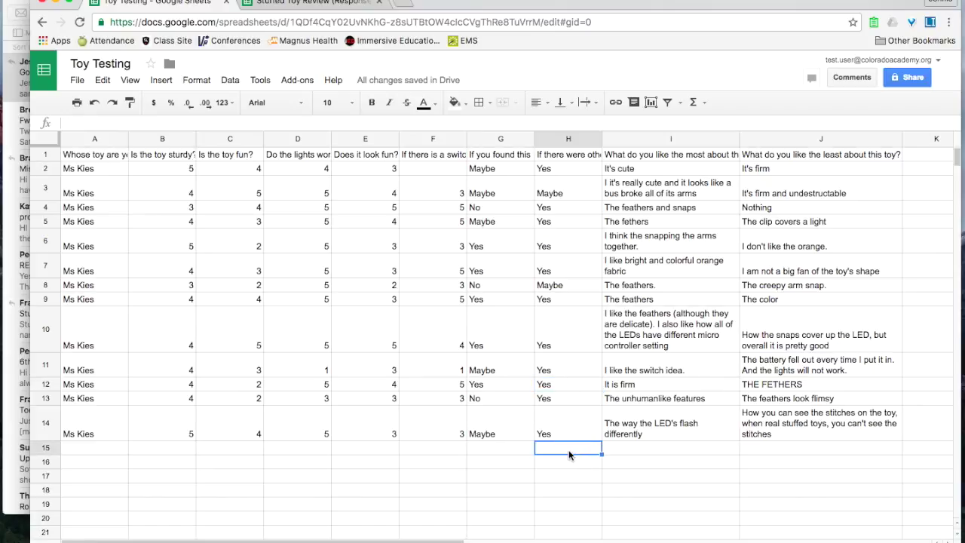
{"action": "left_click", "coordinate": [179, 171]}
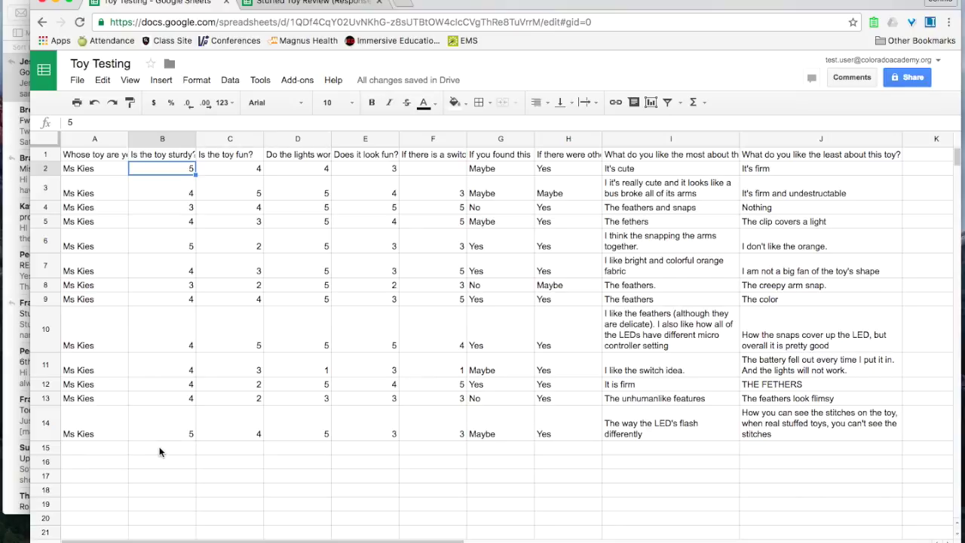
{"action": "left_click", "coordinate": [159, 452]}
{"action": "type", "text": "=5+4+3+4"}
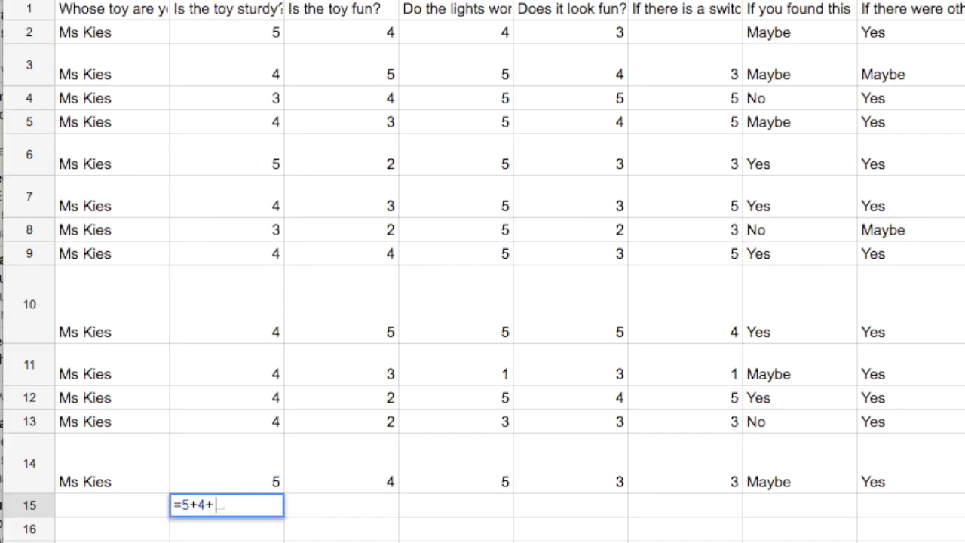
{"action": "type", "text": "+5"}
{"action": "key", "text": "BackSpace"}
{"action": "key", "text": "BackSpace"}
{"action": "key", "text": "BackSpace"}
{"action": "key", "text": "BackSpace"}
{"action": "key", "text": "BackSpace"}
{"action": "key", "text": "BackSpace"}
{"action": "key", "text": "BackSpace"}
{"action": "key", "text": "BackSpace"}
{"action": "key", "text": "BackSpace"}
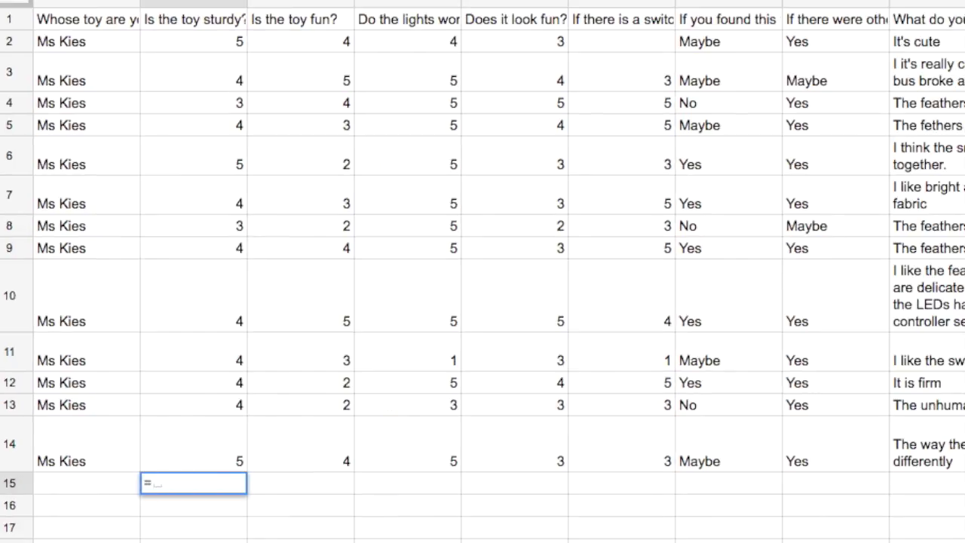
{"action": "type", "text": "sum("}
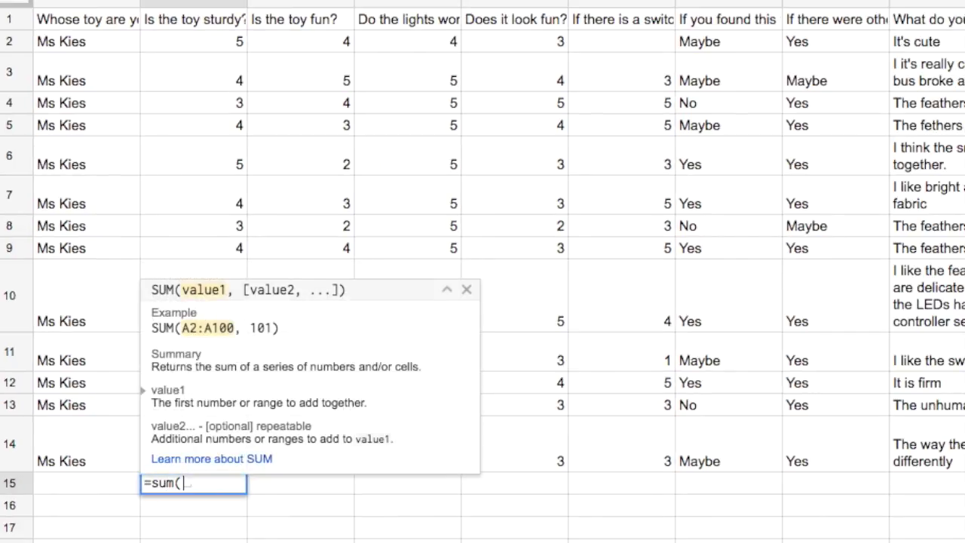
{"action": "left_click_drag", "start_coordinate": [183, 42], "coordinate": [208, 445]}
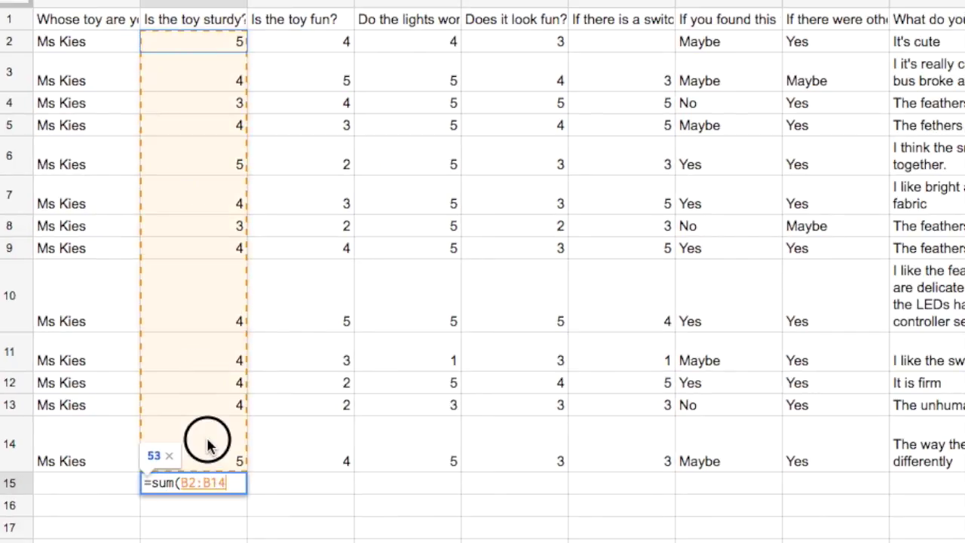
{"action": "key", "text": "Return"}
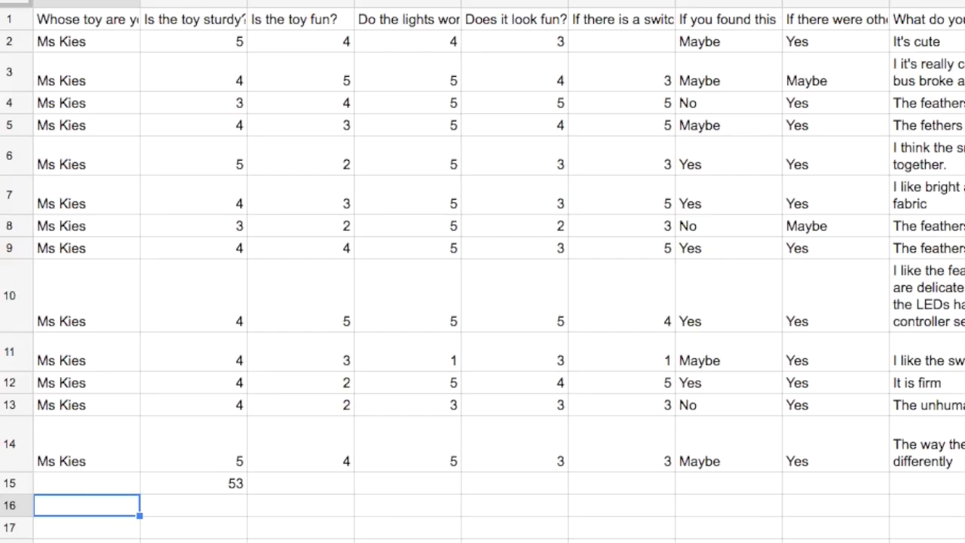
{"action": "key", "text": "Up"}
{"action": "key", "text": "Right"}
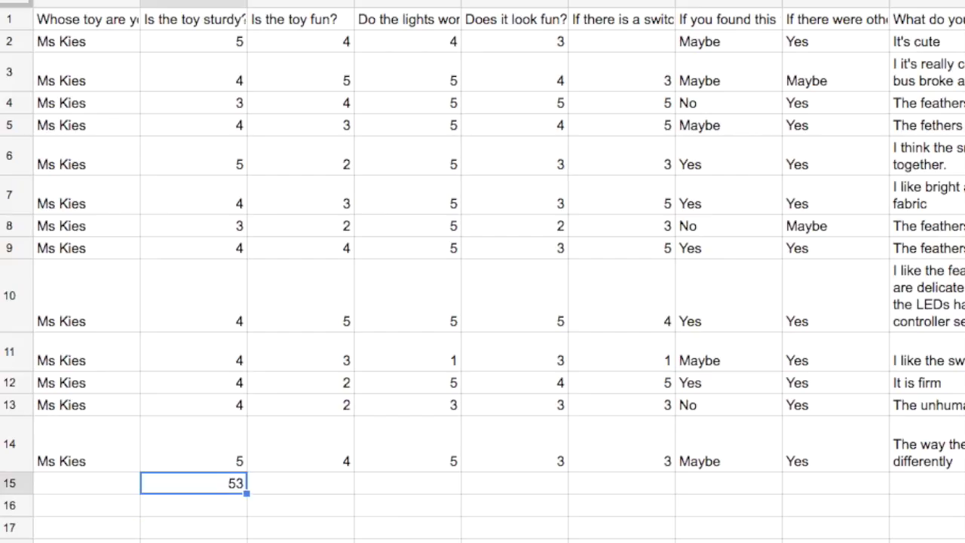
{"action": "key", "text": "Delete"}
- Read the average of sturdiness ratings B2:B14, enter 4.1 in B15 and label A15 'Average'
{"action": "left_click_drag", "start_coordinate": [179, 44], "coordinate": [201, 463]}
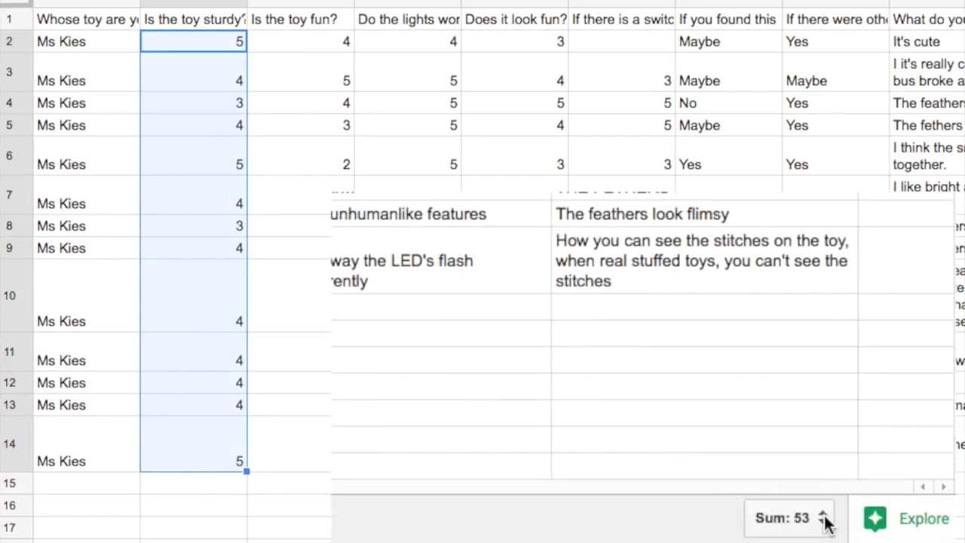
{"action": "left_click", "coordinate": [823, 519]}
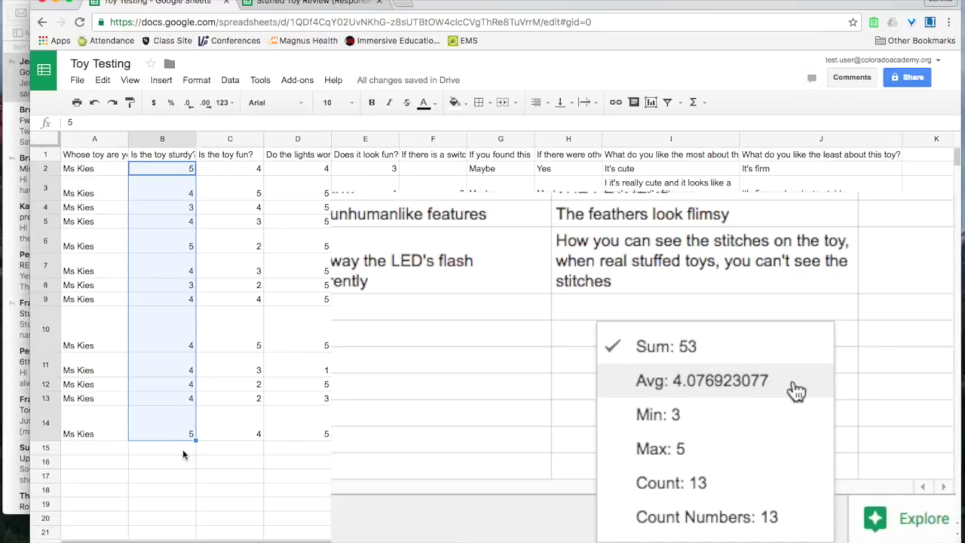
{"action": "left_click", "coordinate": [224, 490]}
{"action": "type", "text": "4.1"}
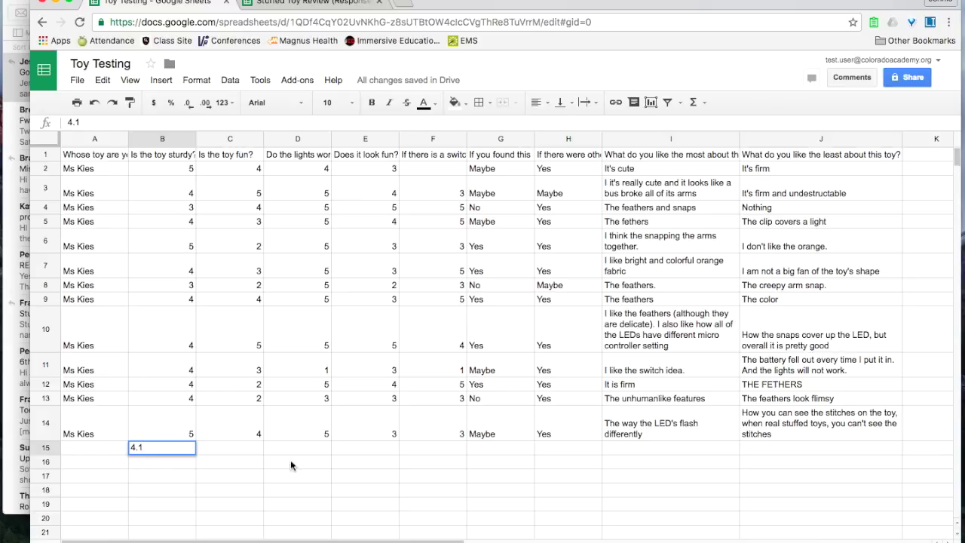
{"action": "left_click", "coordinate": [94, 446]}
{"action": "type", "text": "Averages:"}
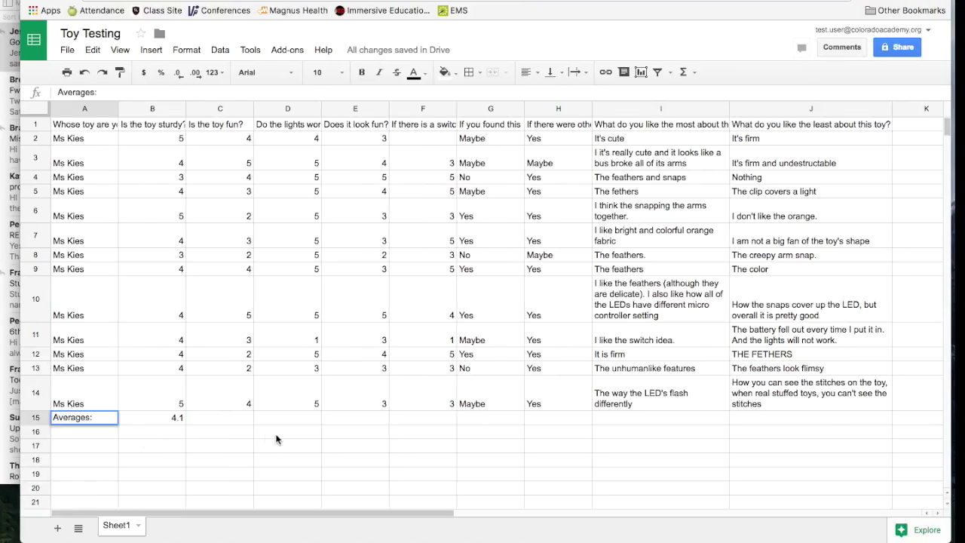
- Enter the lights column total 58 and average 4.48 below its ratings
{"action": "left_click", "coordinate": [231, 417]}
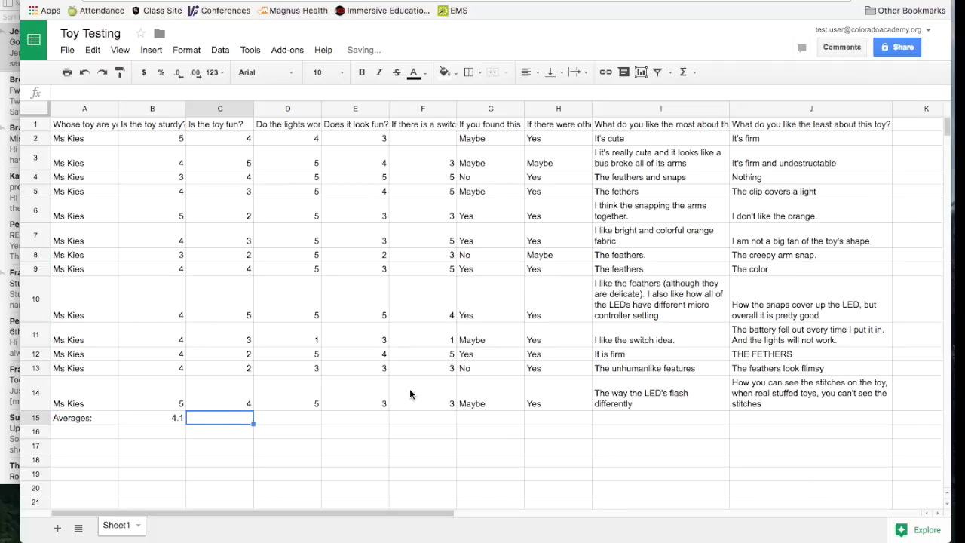
{"action": "left_click_drag", "start_coordinate": [220, 140], "coordinate": [220, 397]}
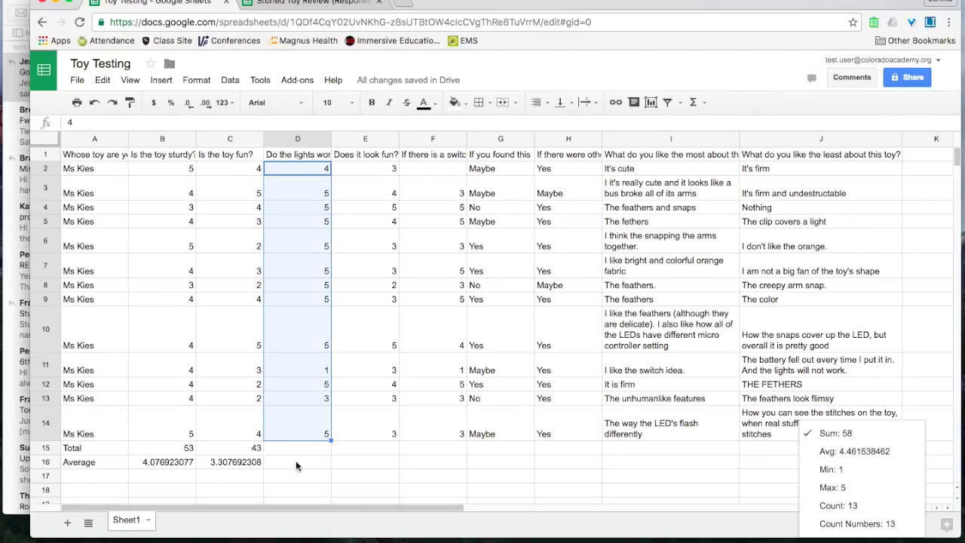
{"action": "left_click", "coordinate": [299, 447]}
{"action": "type", "text": "58"}
{"action": "key", "text": "Return"}
{"action": "type", "text": "4.48"}
{"action": "key", "text": "Return"}
- Fill in totals and averages for the remaining rating columns, including 45 and 3.75
{"action": "left_click_drag", "start_coordinate": [365, 169], "coordinate": [361, 427]}
{"action": "left_click", "coordinate": [857, 524]}
{"action": "left_click", "coordinate": [365, 447]}
{"action": "left_click_drag", "start_coordinate": [432, 169], "coordinate": [432, 428]}
{"action": "left_click", "coordinate": [852, 524]}
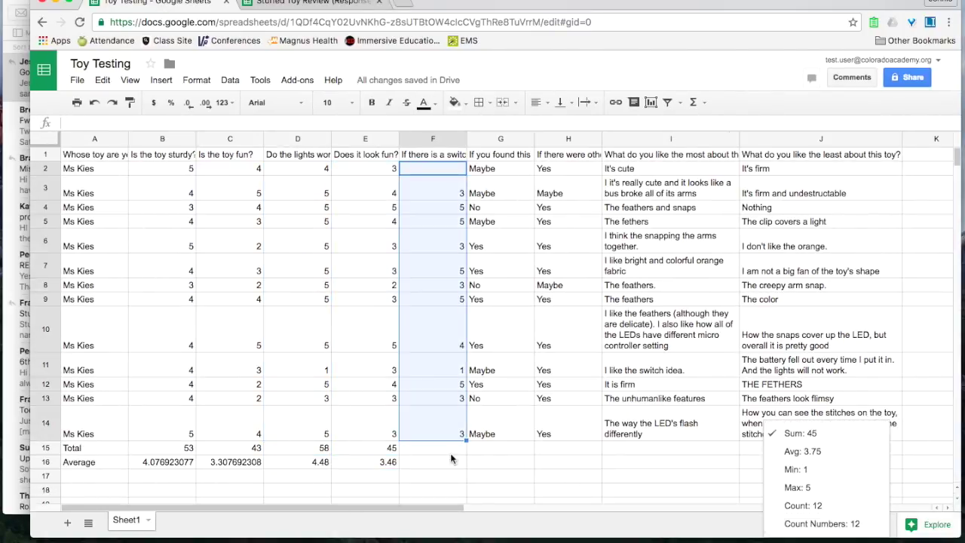
{"action": "left_click", "coordinate": [433, 448]}
{"action": "type", "text": "45"}
{"action": "key", "text": "Return"}
{"action": "type", "text": "3.75"}
{"action": "key", "text": "Return"}
{"action": "left_click", "coordinate": [494, 445]}
{"action": "left_click_drag", "start_coordinate": [500, 169], "coordinate": [505, 436]}
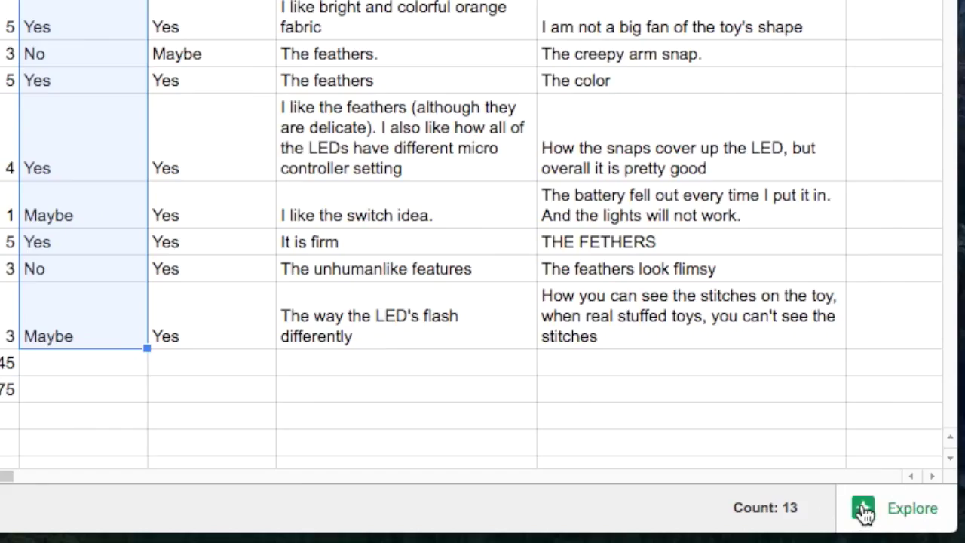
- Insert Explore's suggested pie chart of the would-you-buy-it answers in G2:G14
{"action": "left_click", "coordinate": [911, 524]}
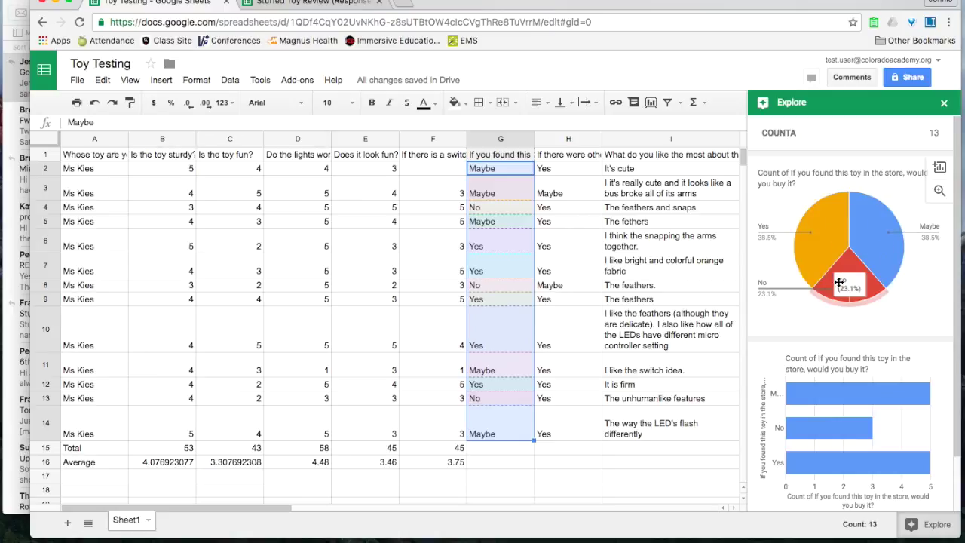
{"action": "left_click", "coordinate": [939, 168]}
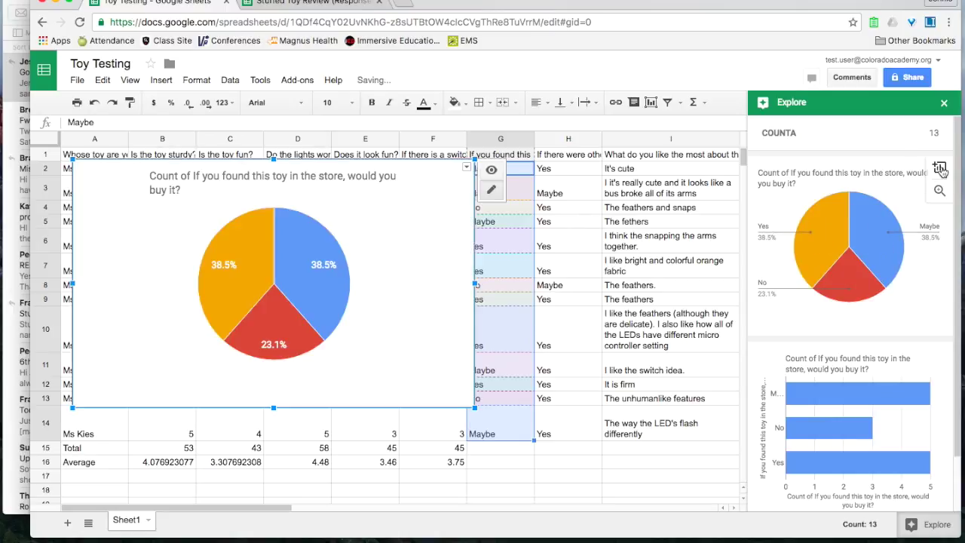